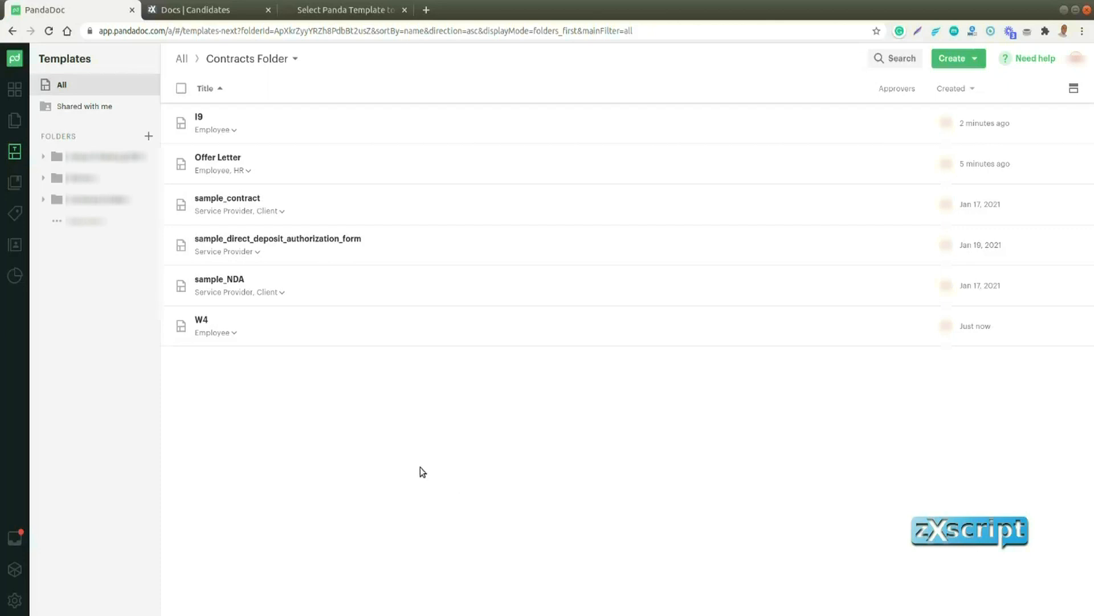
Copy the Contracts Folder's ID from the address of the PandaDoc templates page
click(234, 10)
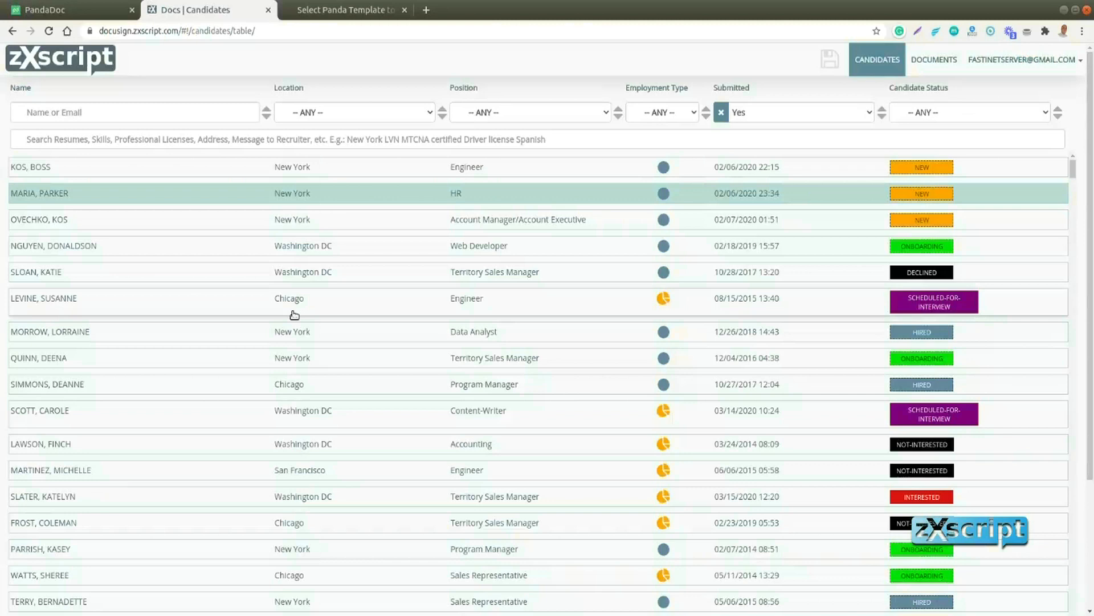
click(340, 13)
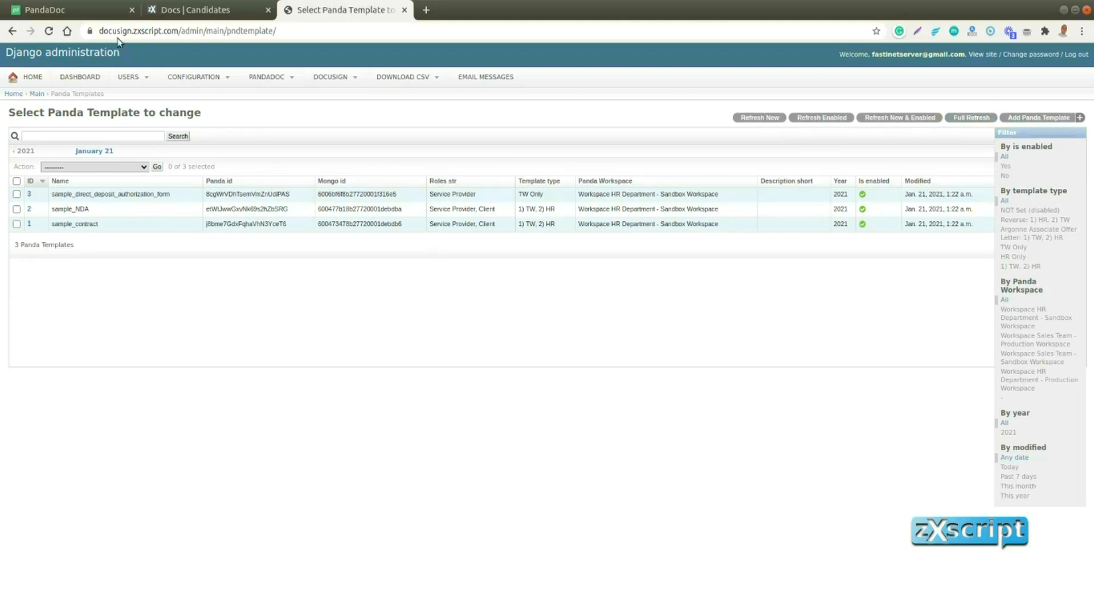
click(104, 19)
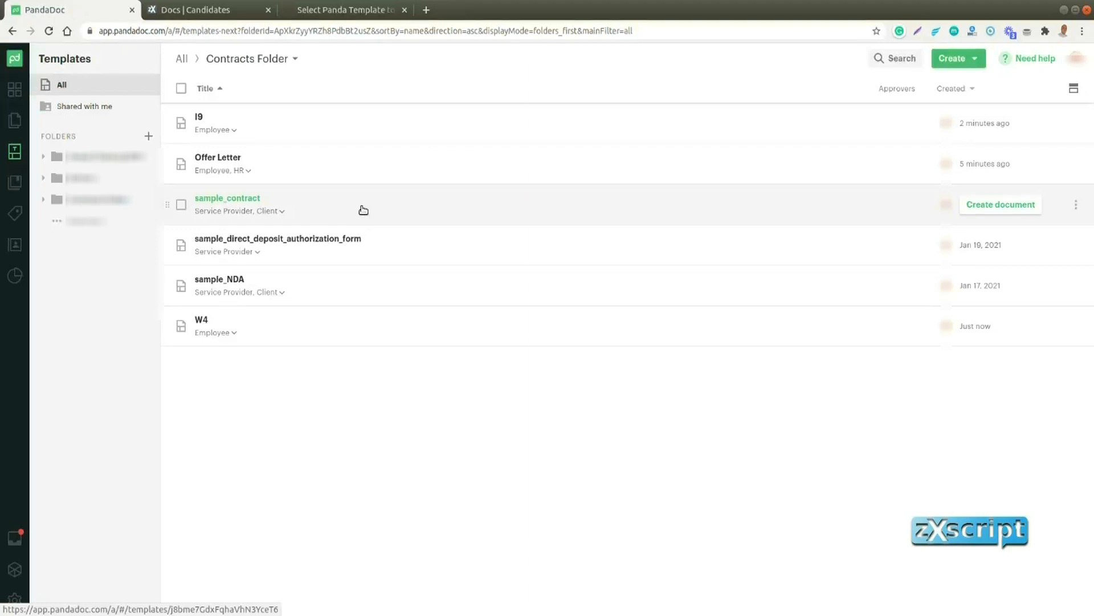
click(274, 30)
drag(274, 30, 374, 30)
key(ctrl+c)
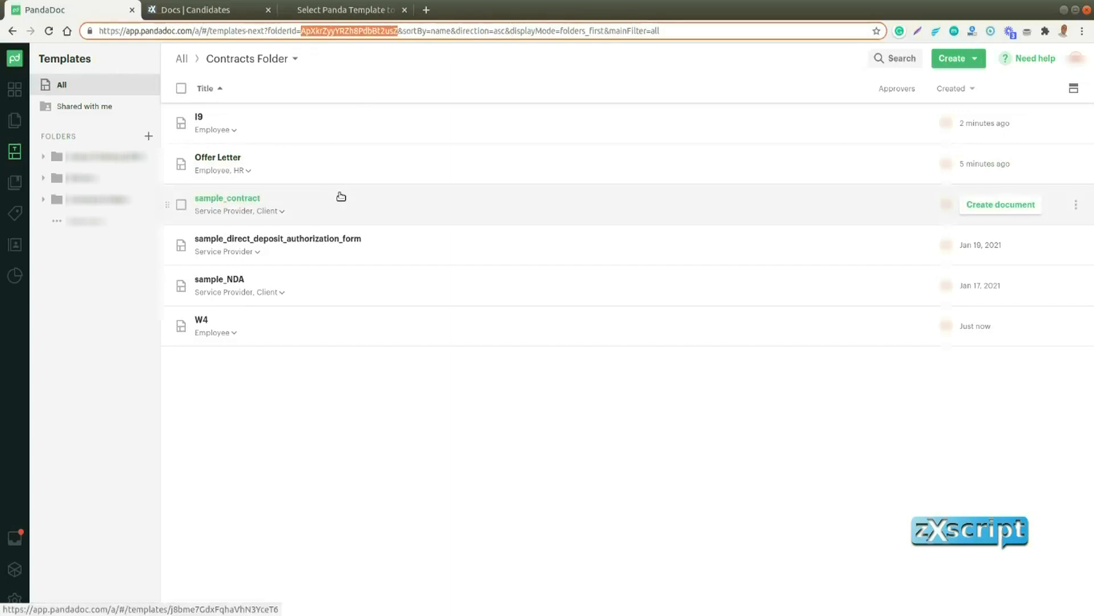
Switch to the Django administration site and open the HR Department - Sandbox Workspace record among the Panda Workspaces
click(332, 10)
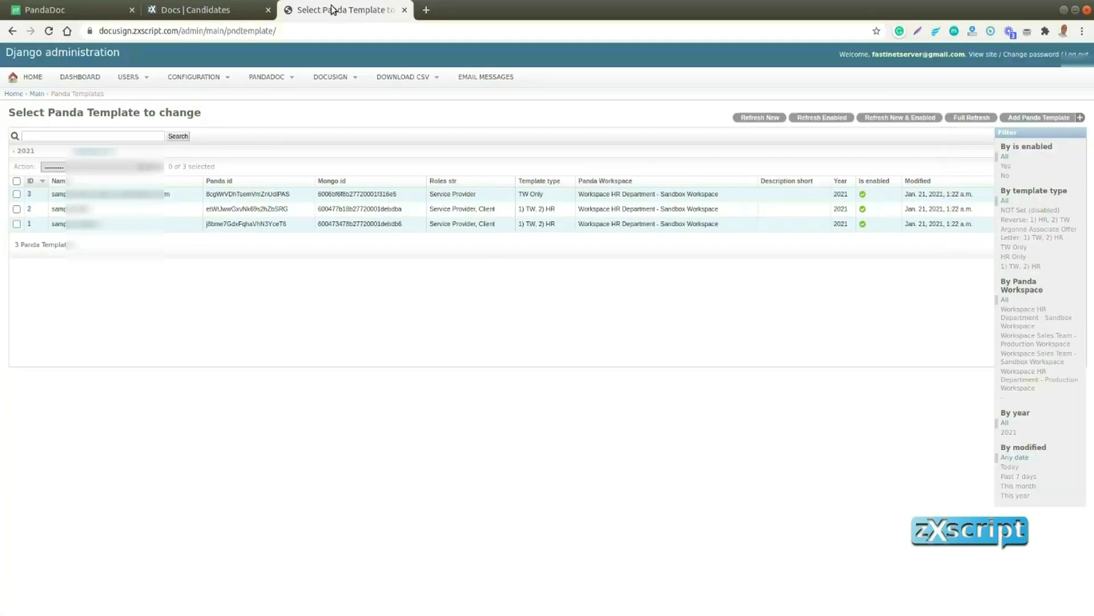
mouse_move(281, 85)
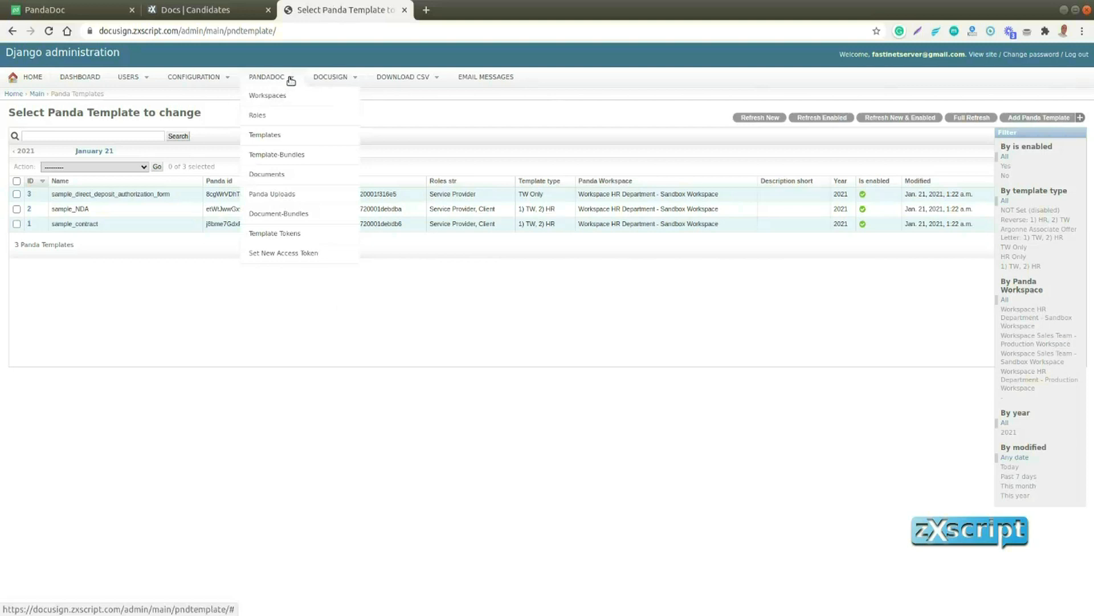
click(291, 98)
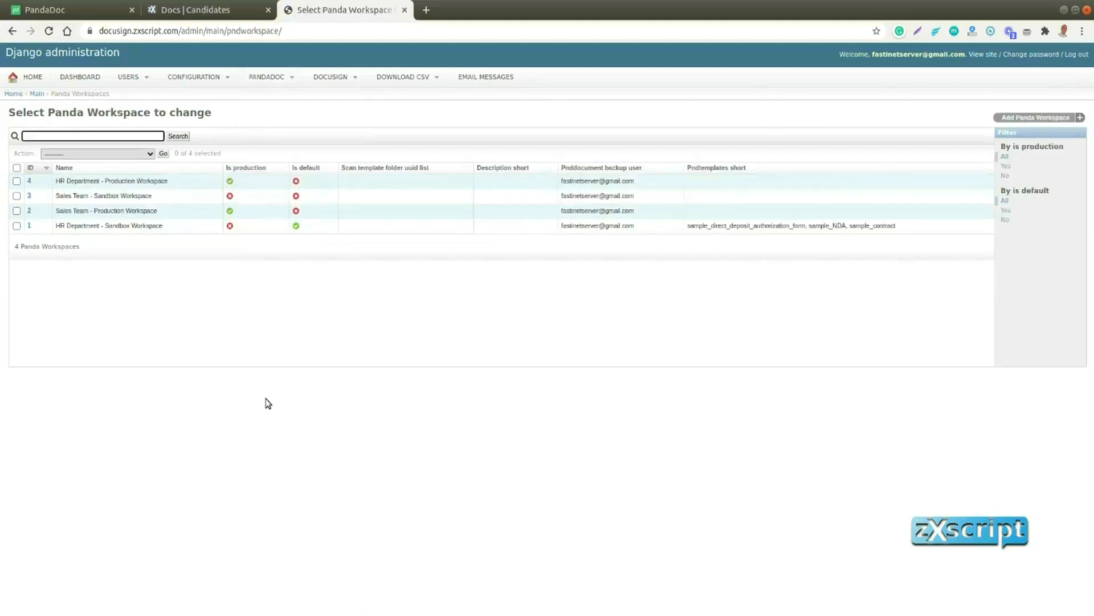
click(30, 227)
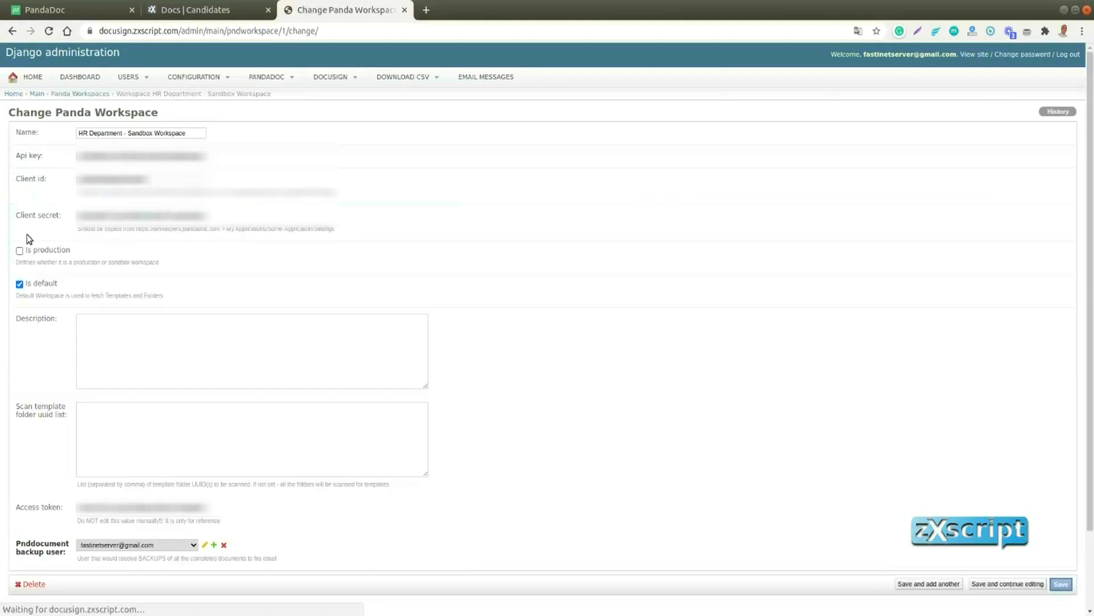
Enter the copied folder ID once as the workspace's scan template folder UUID list and save the workspace
click(144, 426)
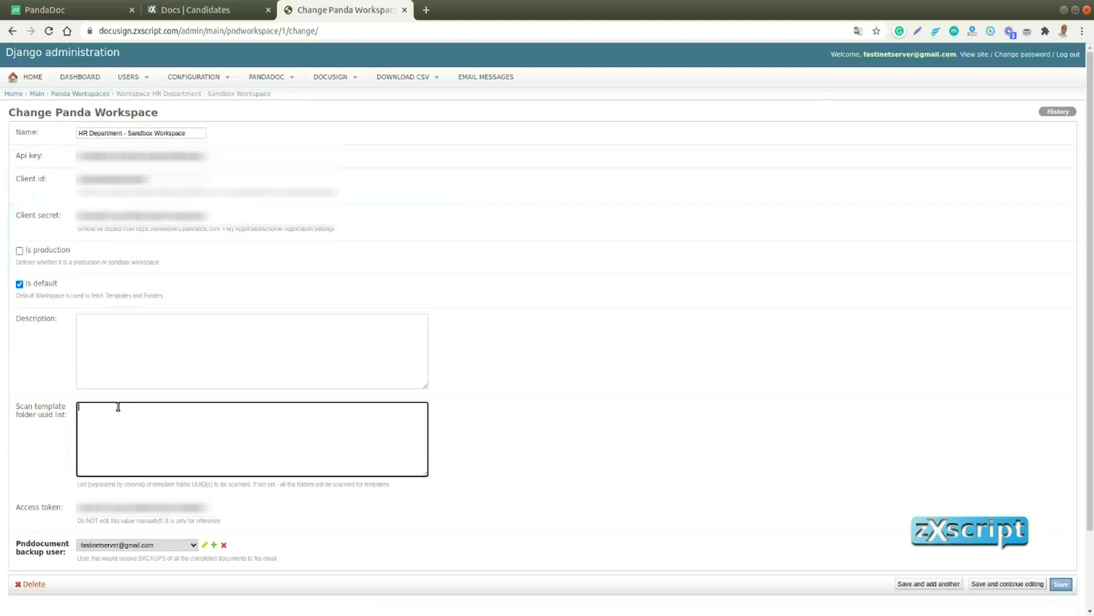
text(ApXkrZyyYRZn8PdbBt2usZ)
key(ctrl+v)
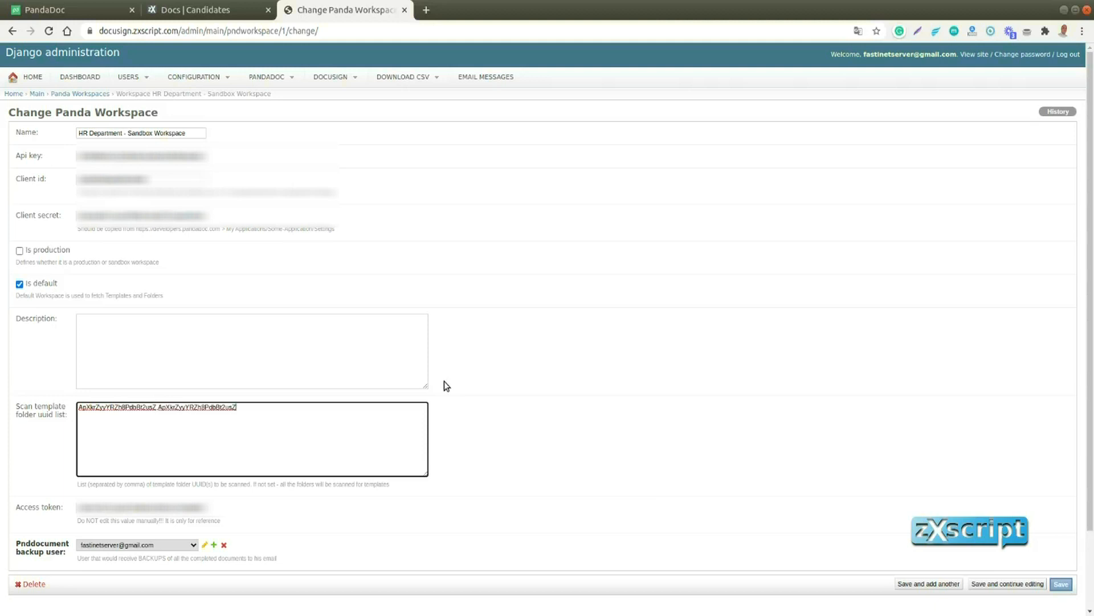
key(ctrl+v)
key(BackSpace)
key(BackSpace)
key(BackSpace)
key(BackSpace)
key(BackSpace)
key(BackSpace)
key(BackSpace)
key(BackSpace)
key(BackSpace)
key(BackSpace)
key(BackSpace)
key(BackSpace)
key(BackSpace)
key(BackSpace)
key(BackSpace)
key(BackSpace)
key(BackSpace)
key(BackSpace)
key(BackSpace)
key(BackSpace)
key(BackSpace)
key(BackSpace)
key(BackSpace)
key(BackSpace)
key(BackSpace)
key(BackSpace)
key(BackSpace)
key(BackSpace)
key(BackSpace)
key(BackSpace)
key(BackSpace)
click(1061, 585)
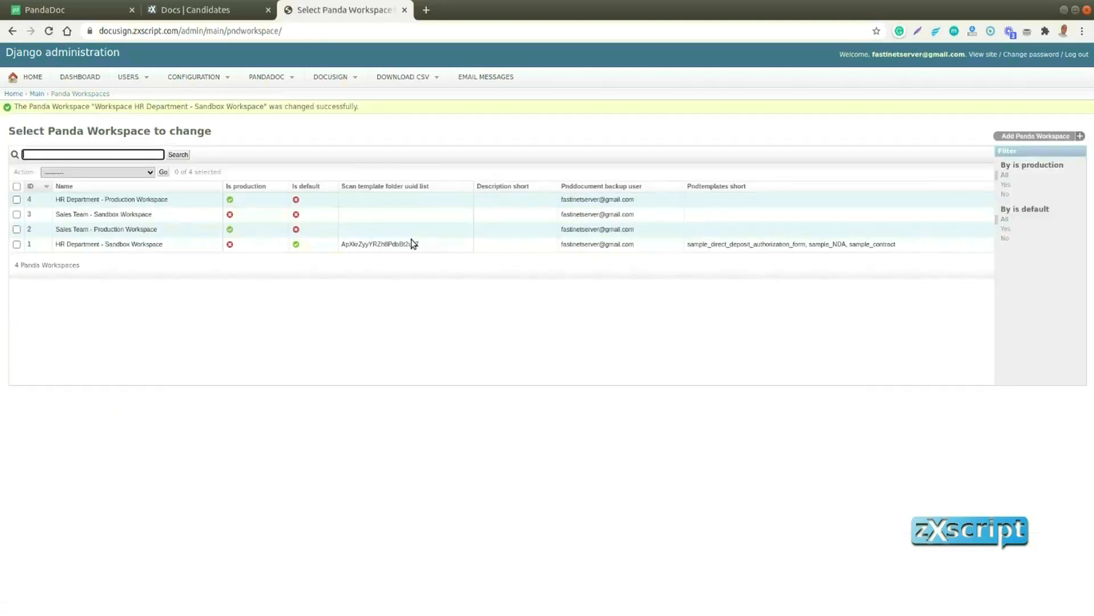
Run a full refresh of the Panda Templates list and reload the page
mouse_move(263, 76)
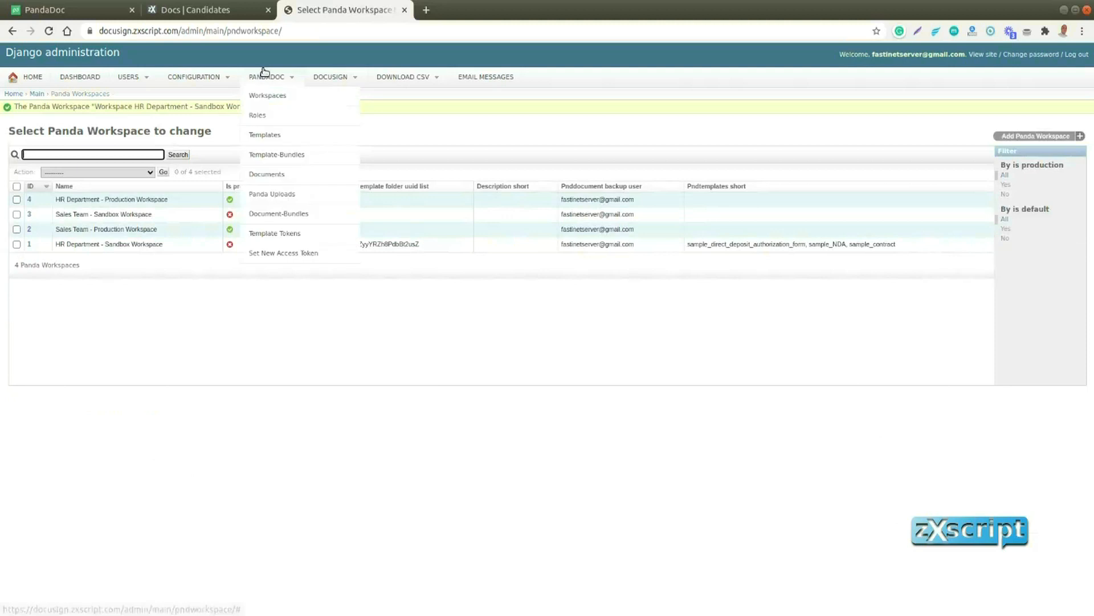
click(276, 135)
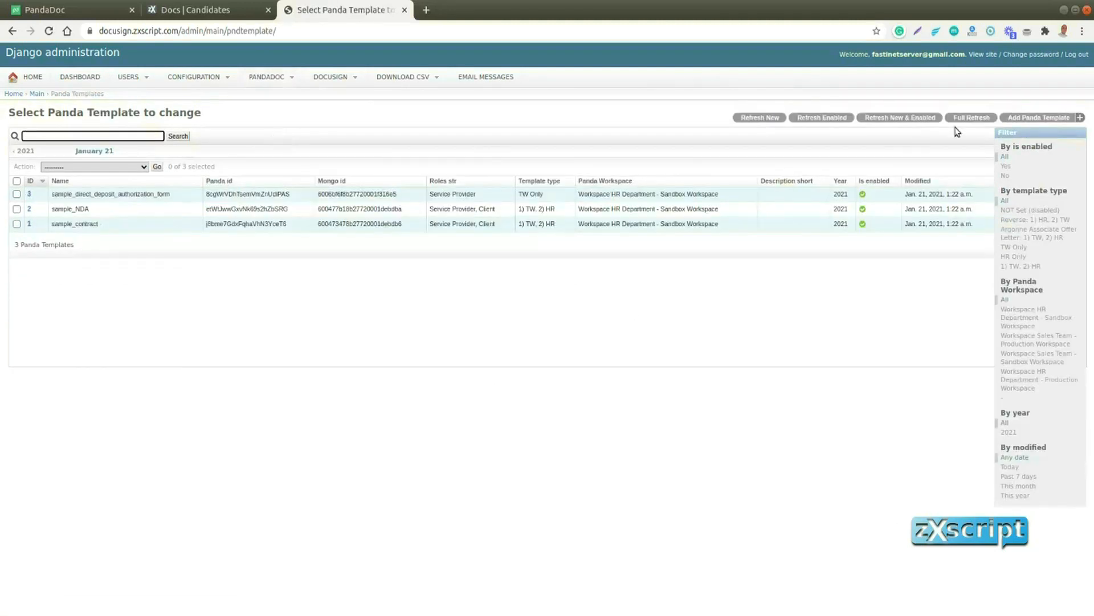
click(971, 118)
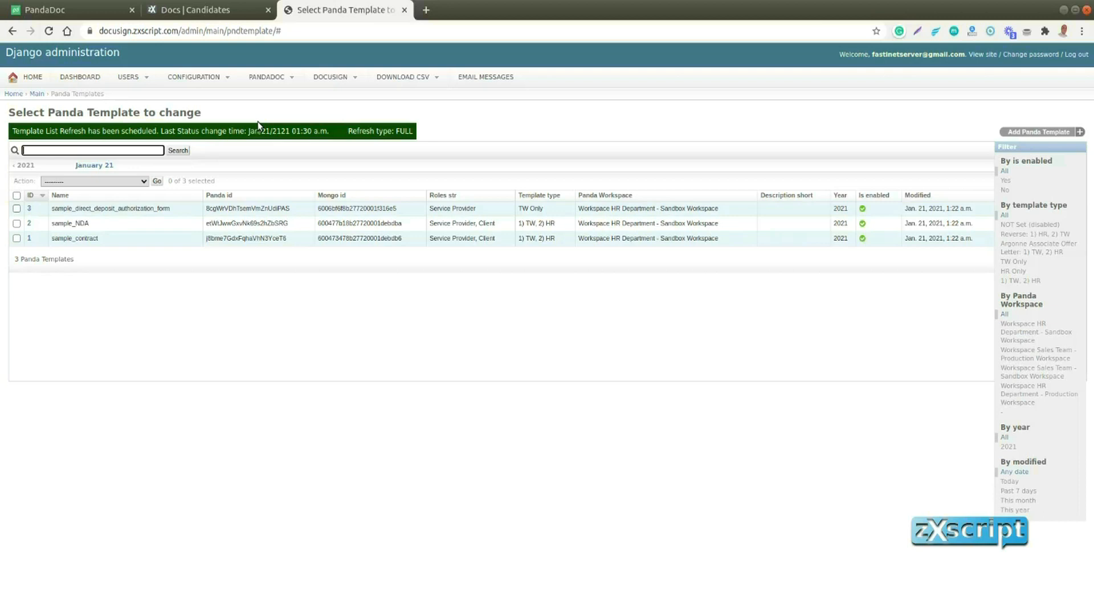
click(49, 31)
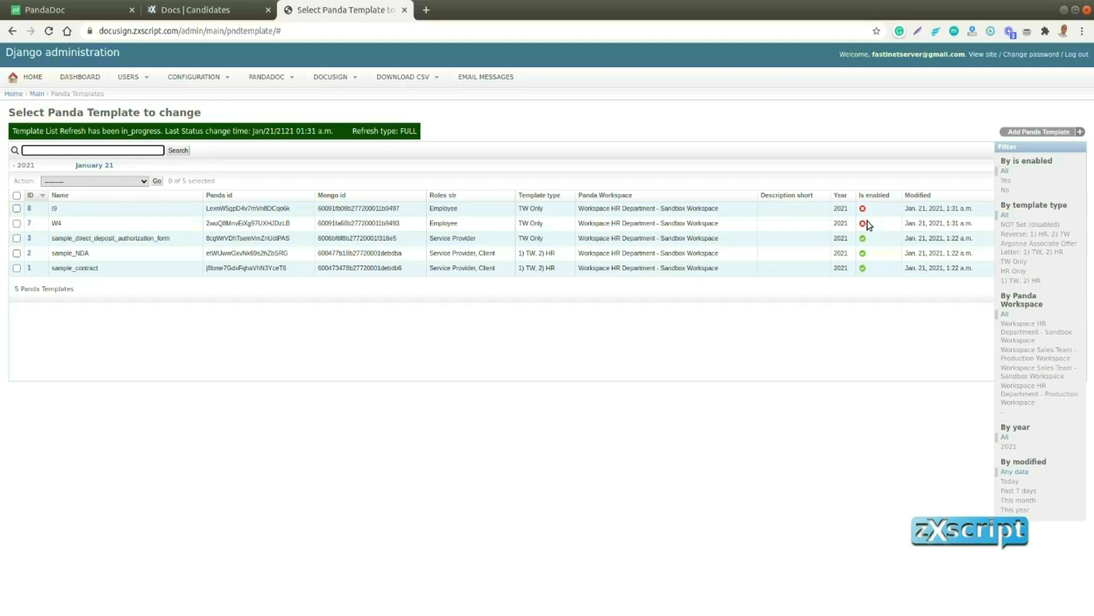
Enable the W4 template, save it, and reload the Panda Templates list
click(29, 223)
scroll(358, 439, down, 5)
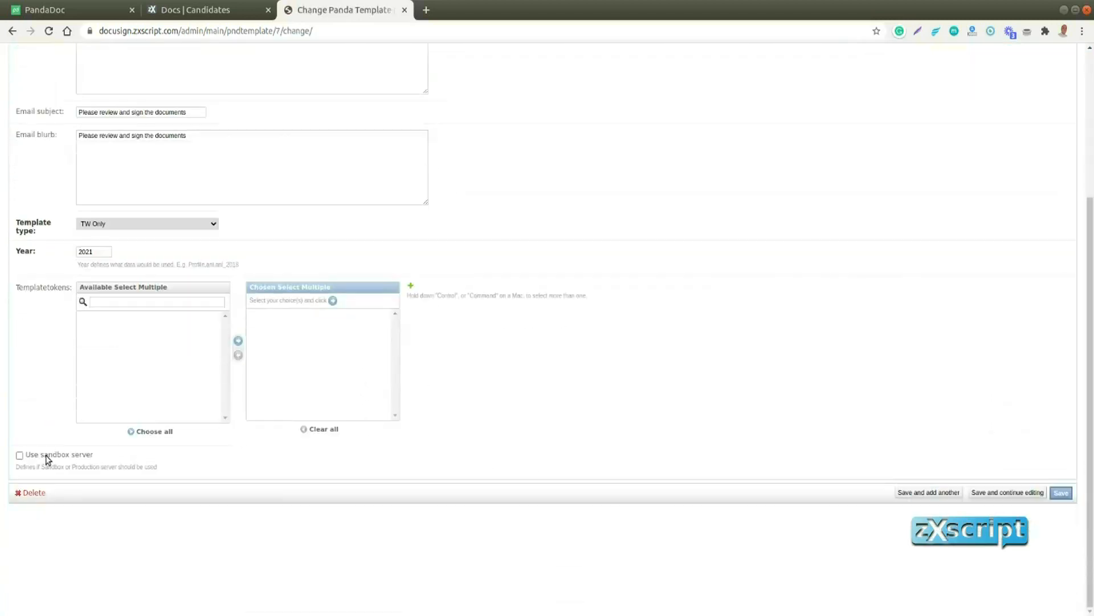
scroll(49, 425, up, 4)
click(20, 184)
scroll(471, 384, down, 5)
click(1061, 507)
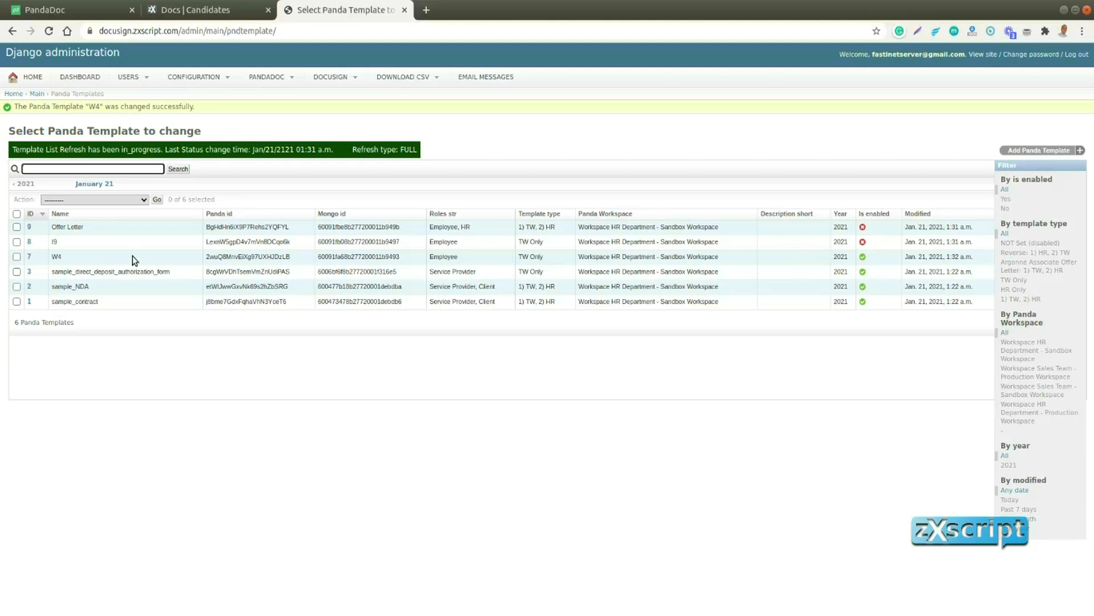
click(50, 31)
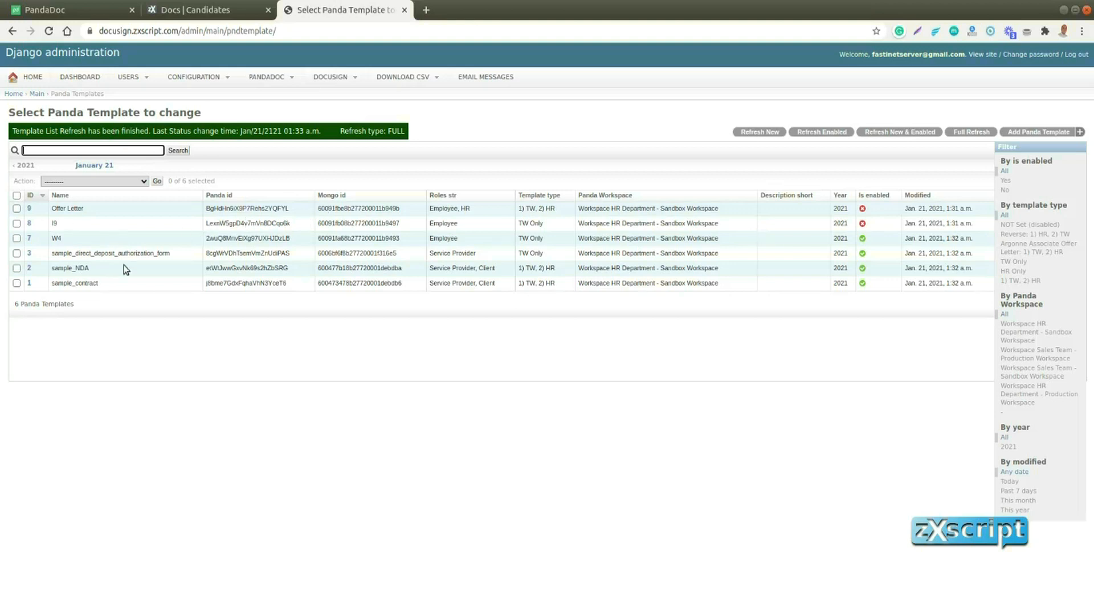
Add the W4 template to the "Contract: Export Inventory Stats to Grafana" template bundle and save the bundle
click(281, 77)
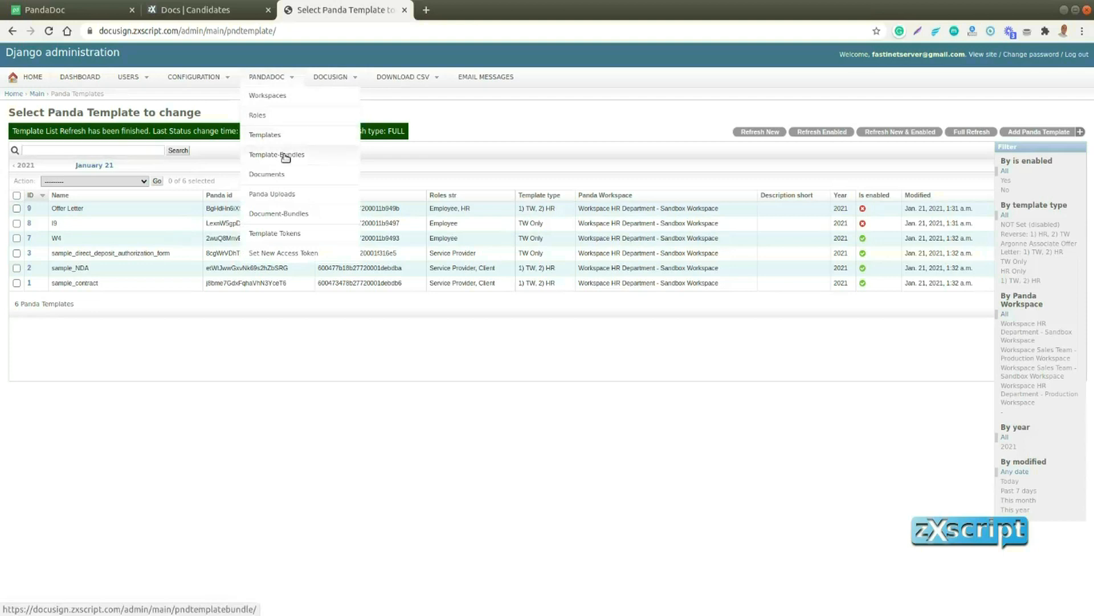
click(283, 154)
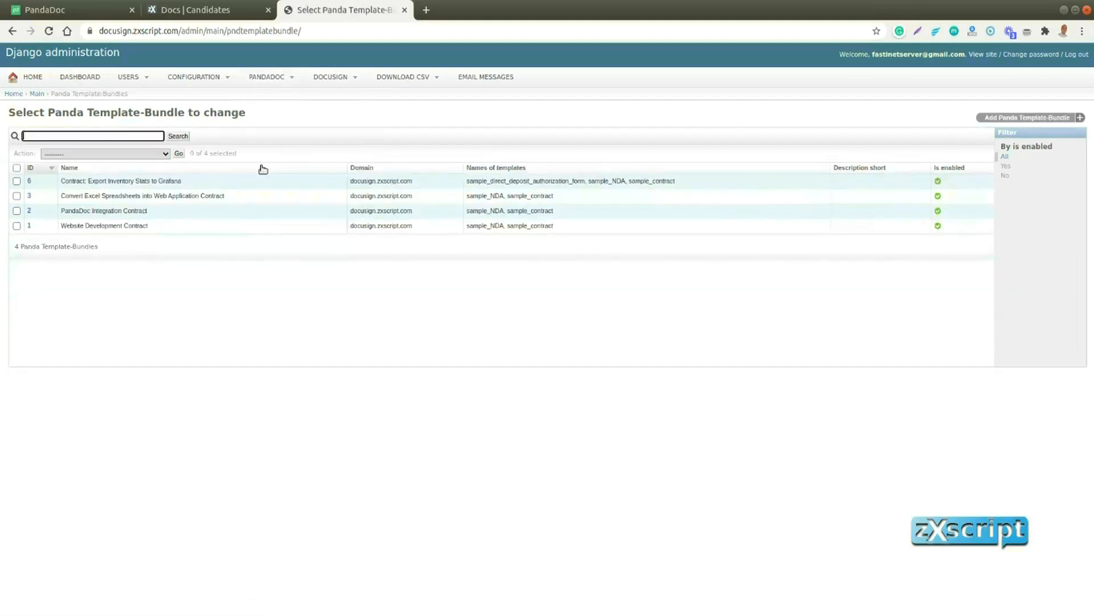
click(29, 181)
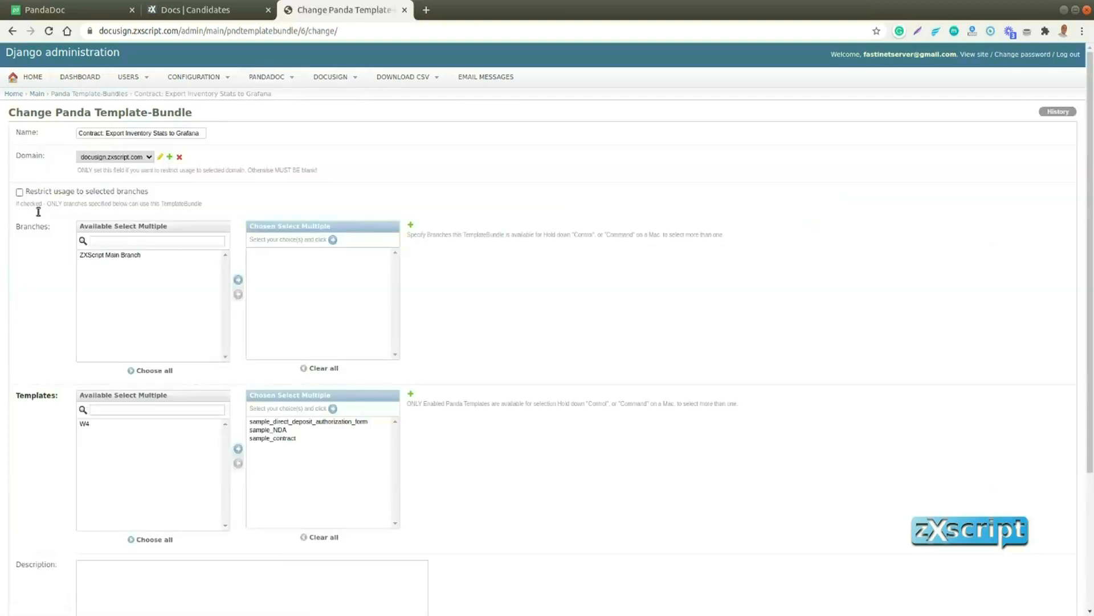
scroll(86, 334, down, 3)
click(86, 266)
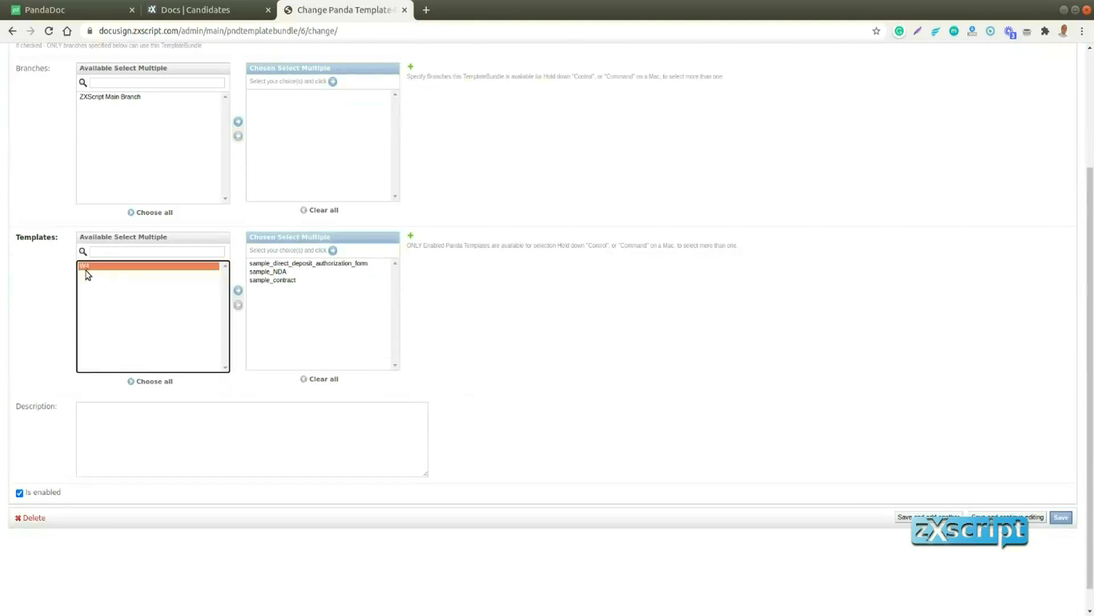
click(239, 291)
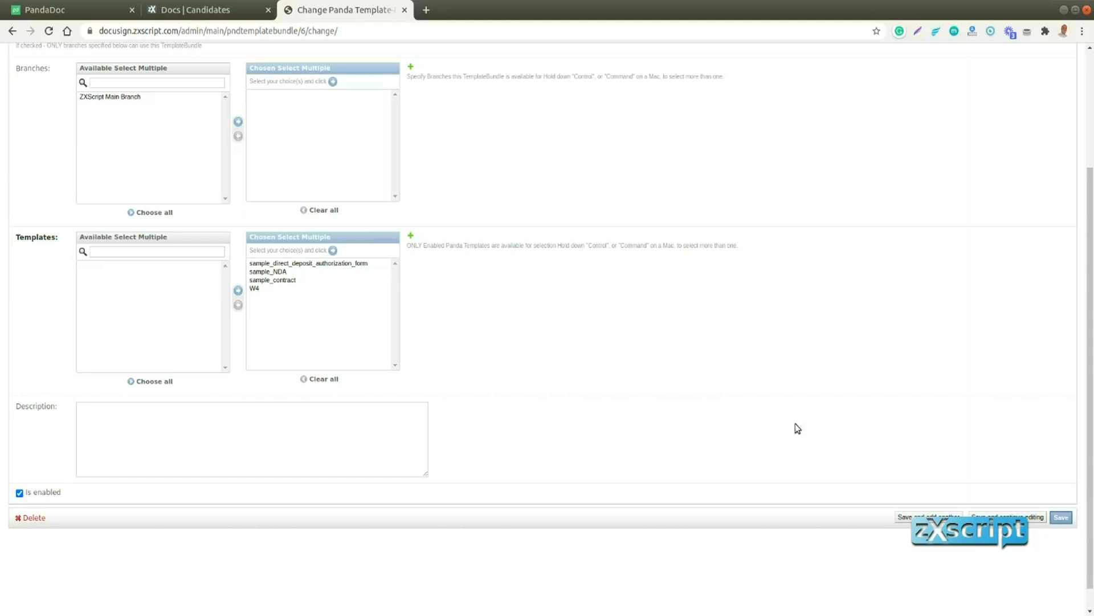
click(1061, 517)
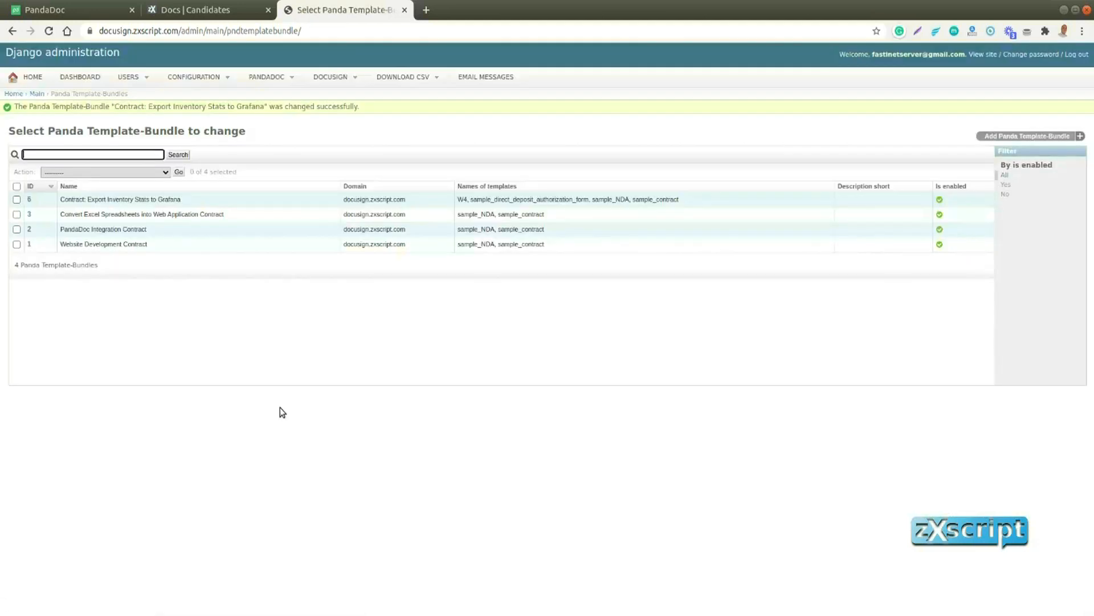